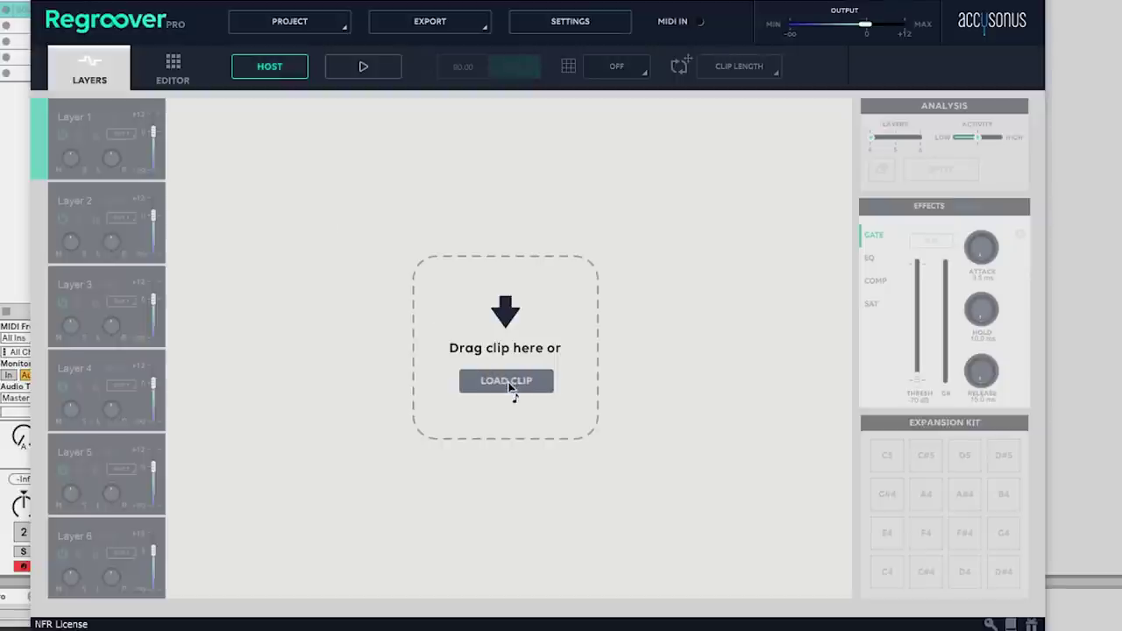
Load the 80s Beat-90bpm.wav clip into Regroover and audition the automatically split layers
drag(509, 386, 510, 385)
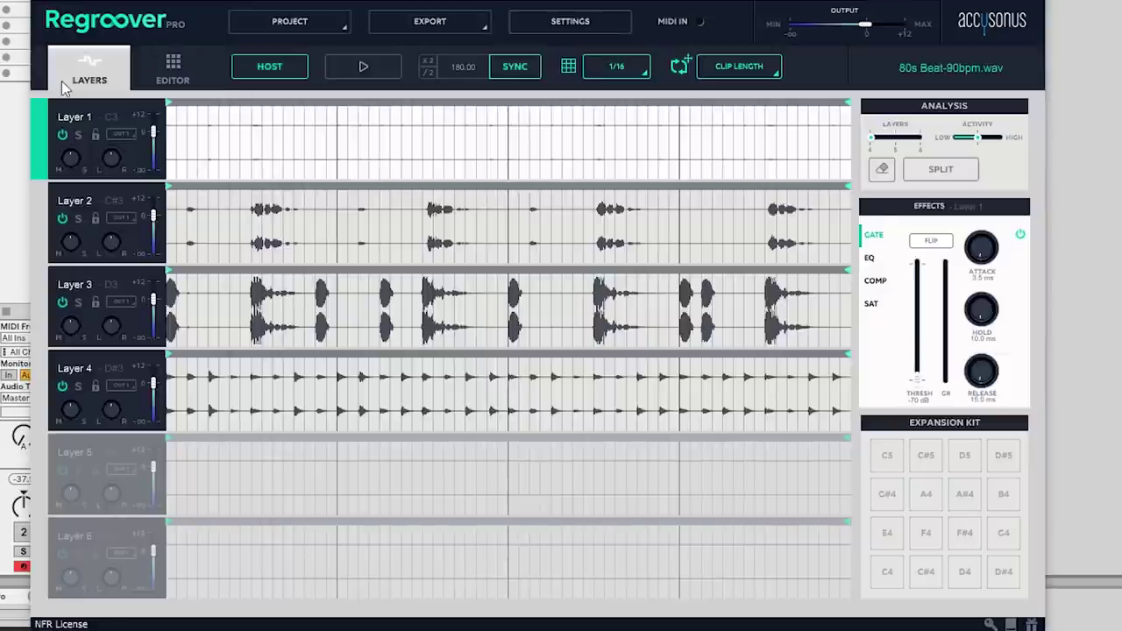
key(space)
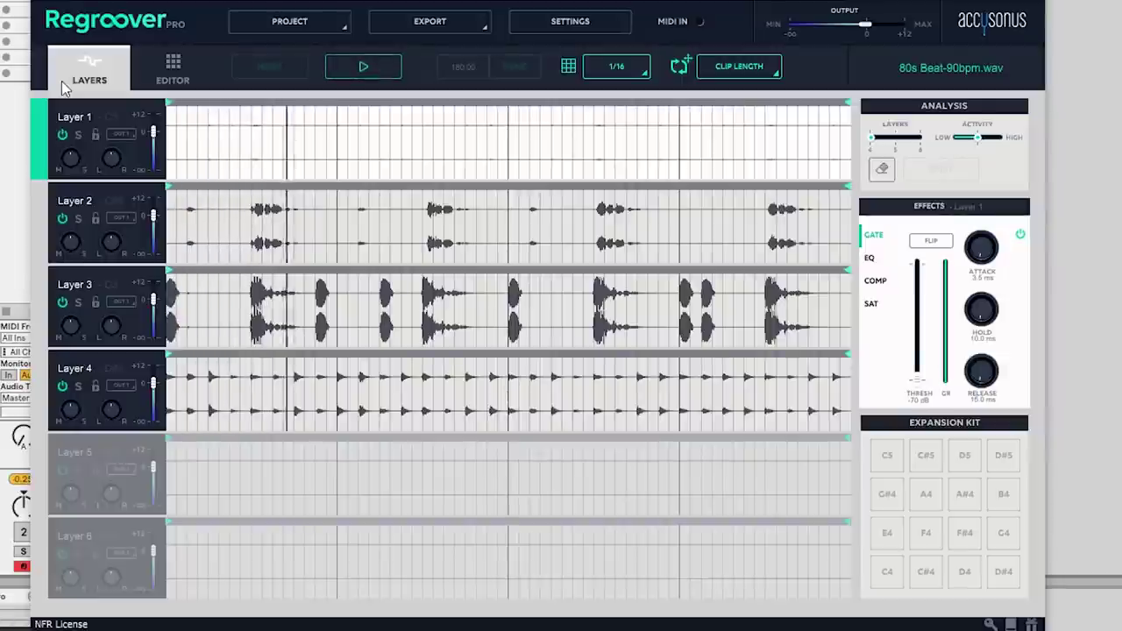
key(space)
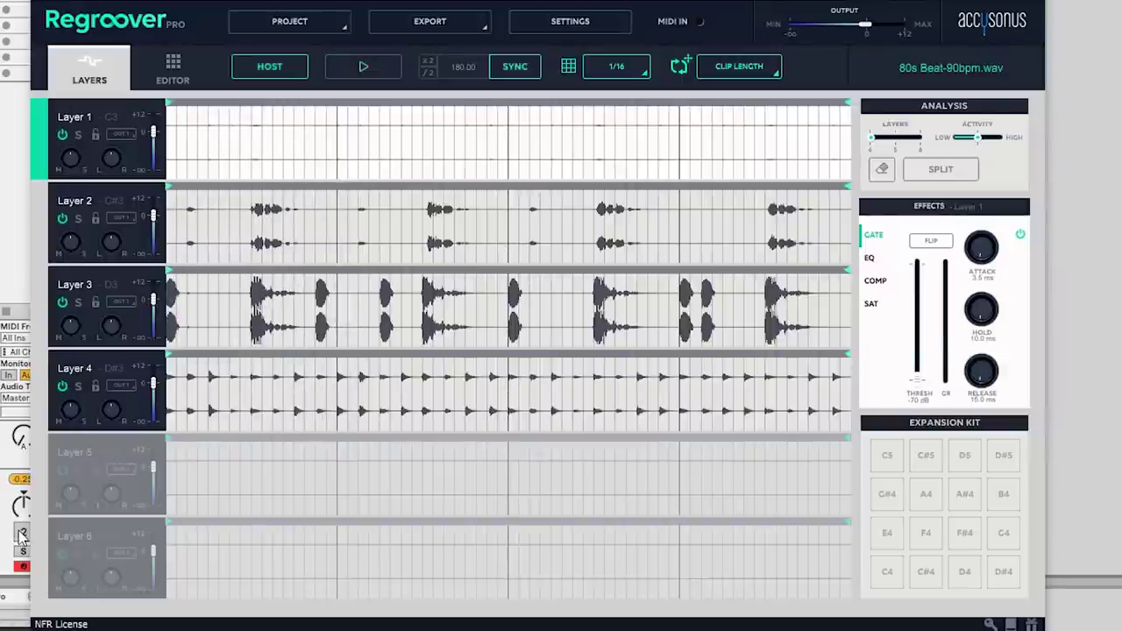
Audition the loaded beat in time with the project and halve the clip's tempo to 90 BPM
key(space)
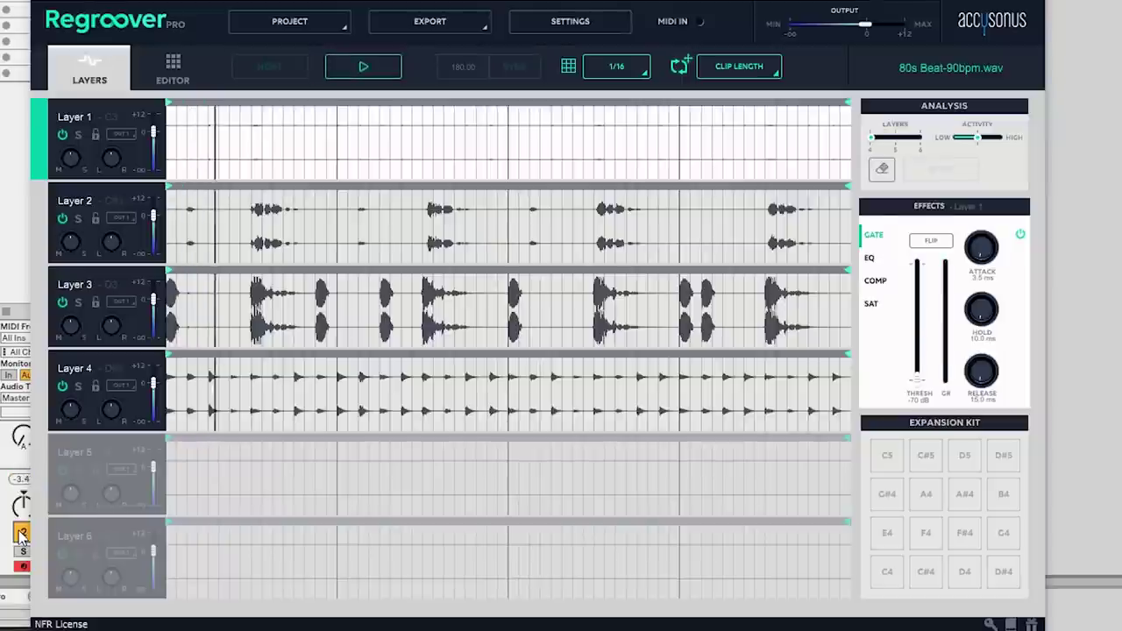
key(space)
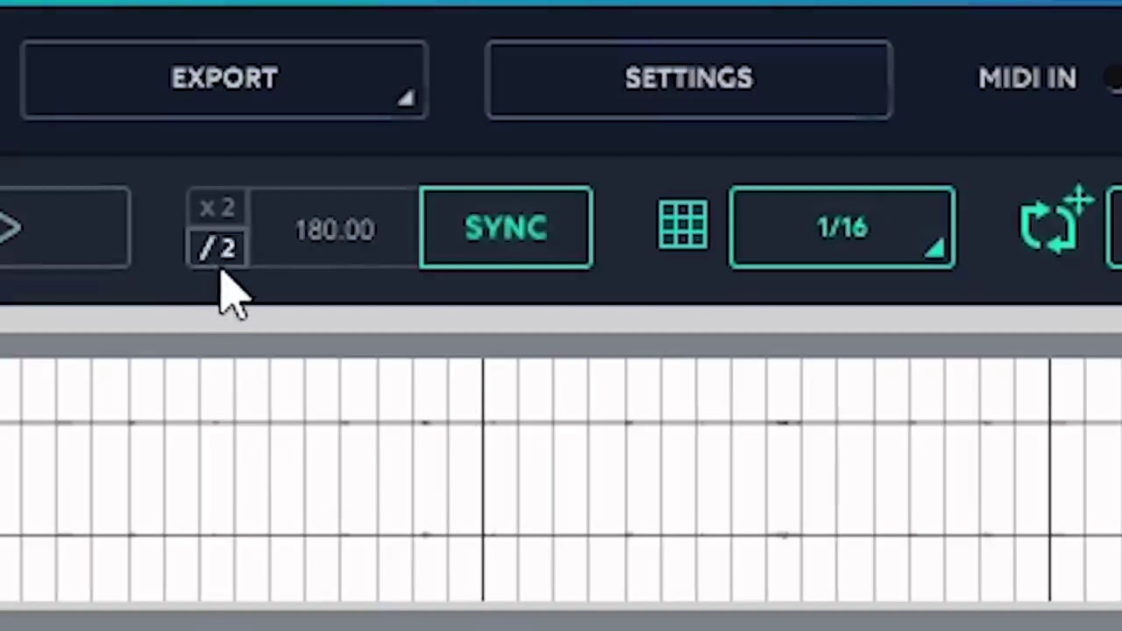
click(219, 256)
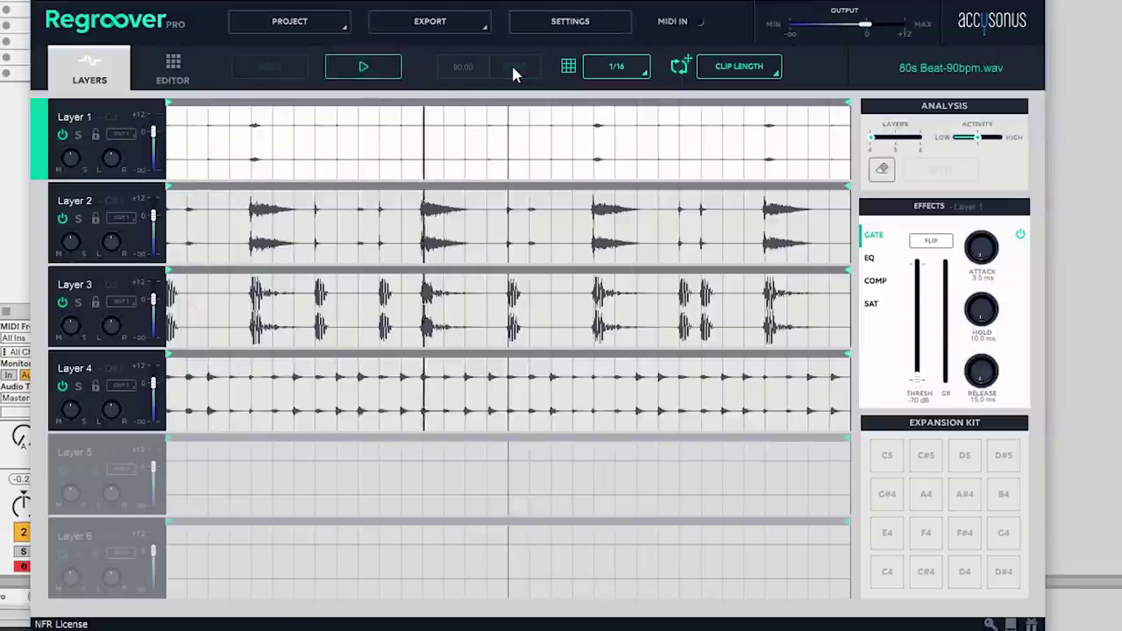
key(space)
Raise the analysis layer count to 6 and re-split the clip, accepting the reset of the layers
drag(869, 139, 926, 137)
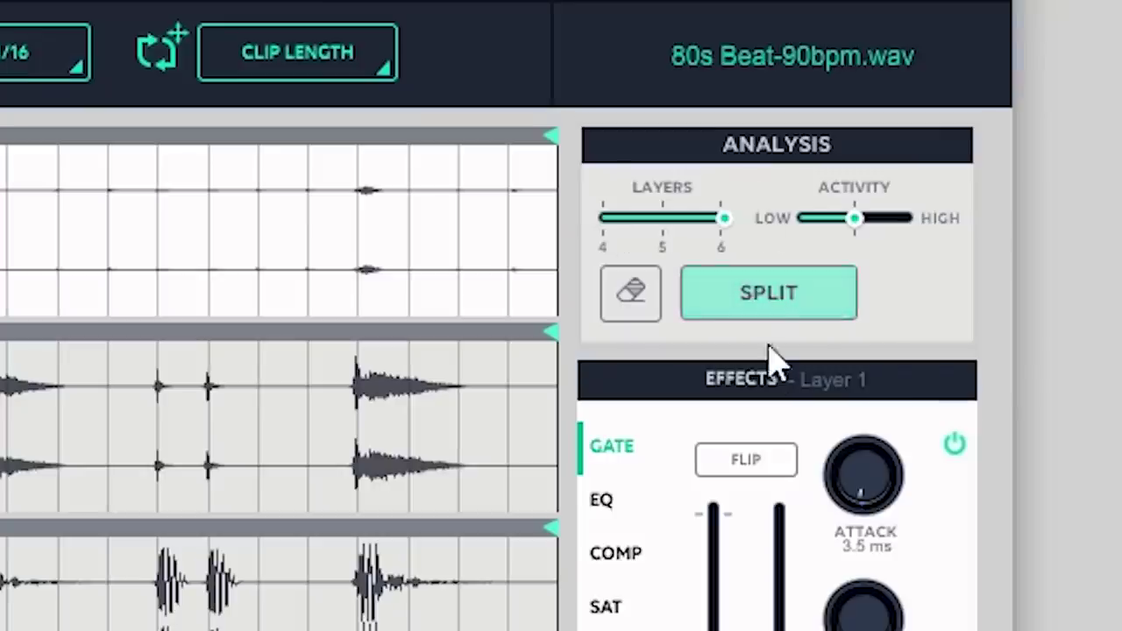
click(938, 175)
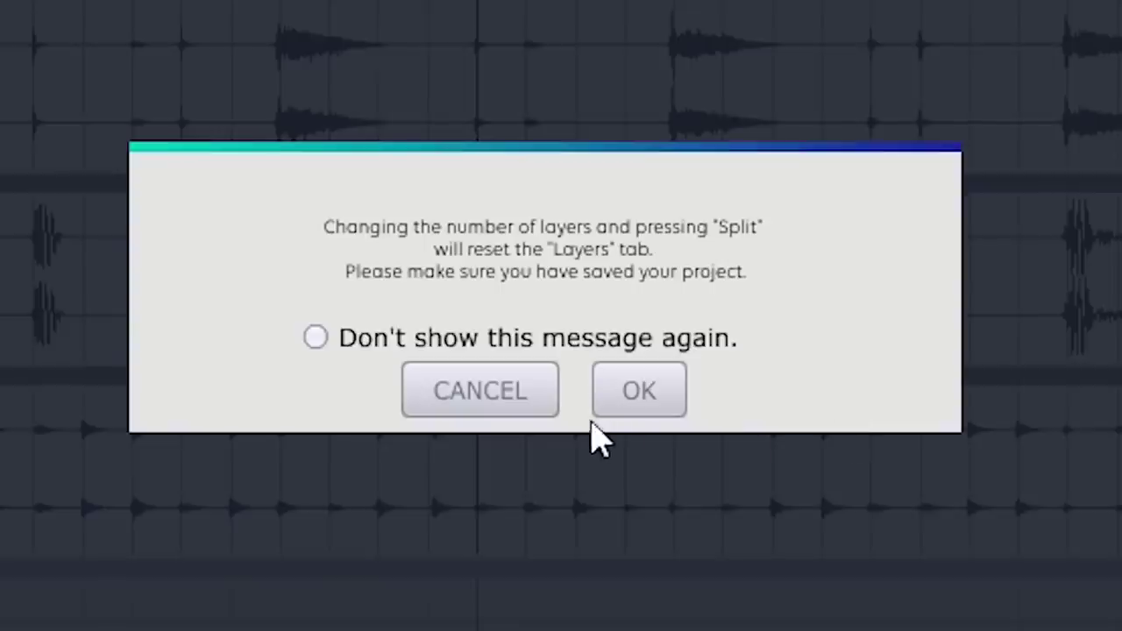
click(627, 399)
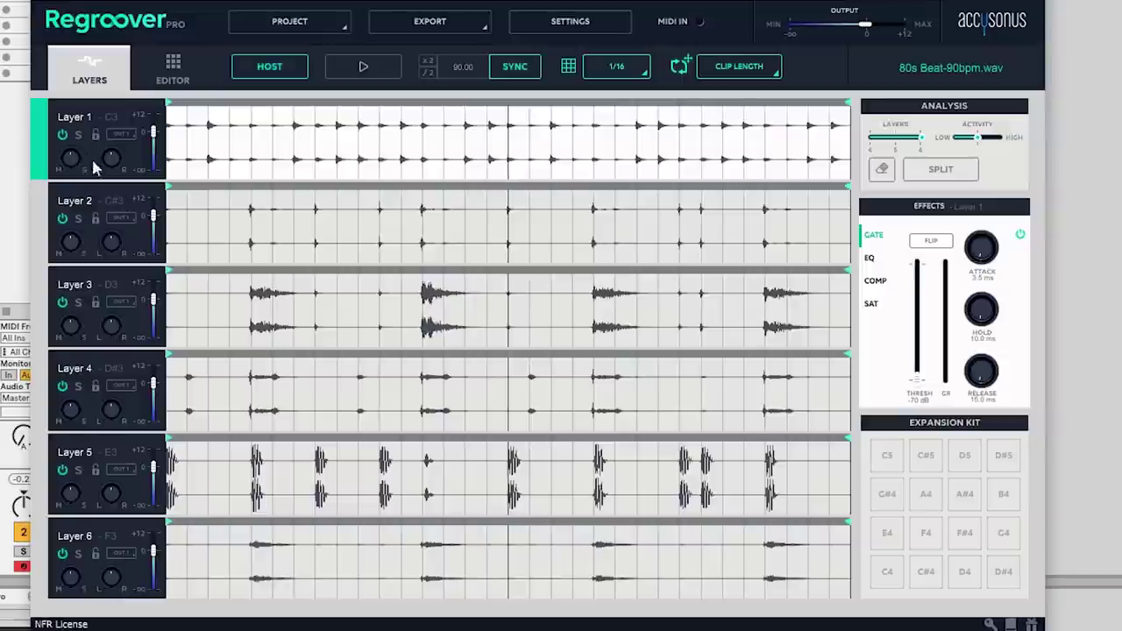
Play the beat and solo Layers 1 through 6 one at a time to hear each, ending with no layer soloed
click(78, 134)
key(space)
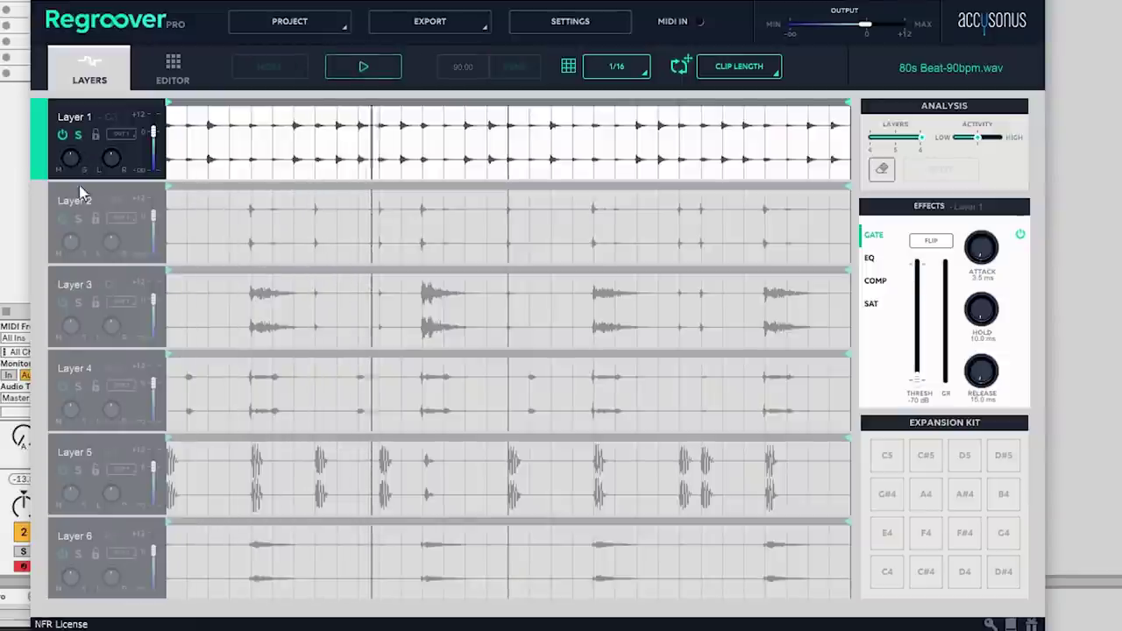
click(79, 219)
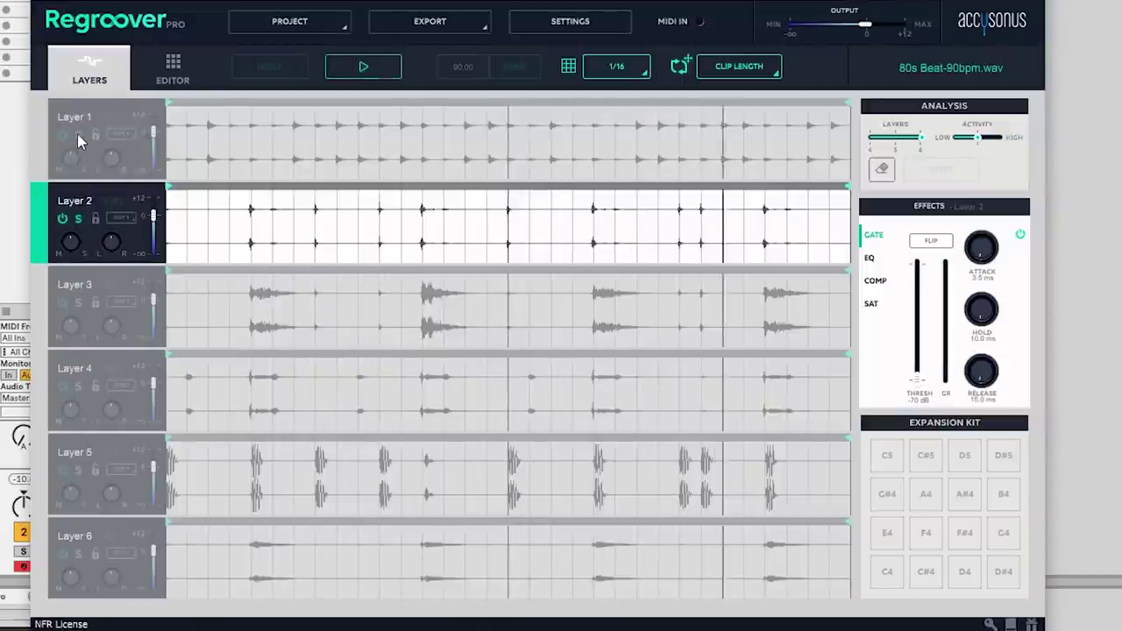
click(79, 302)
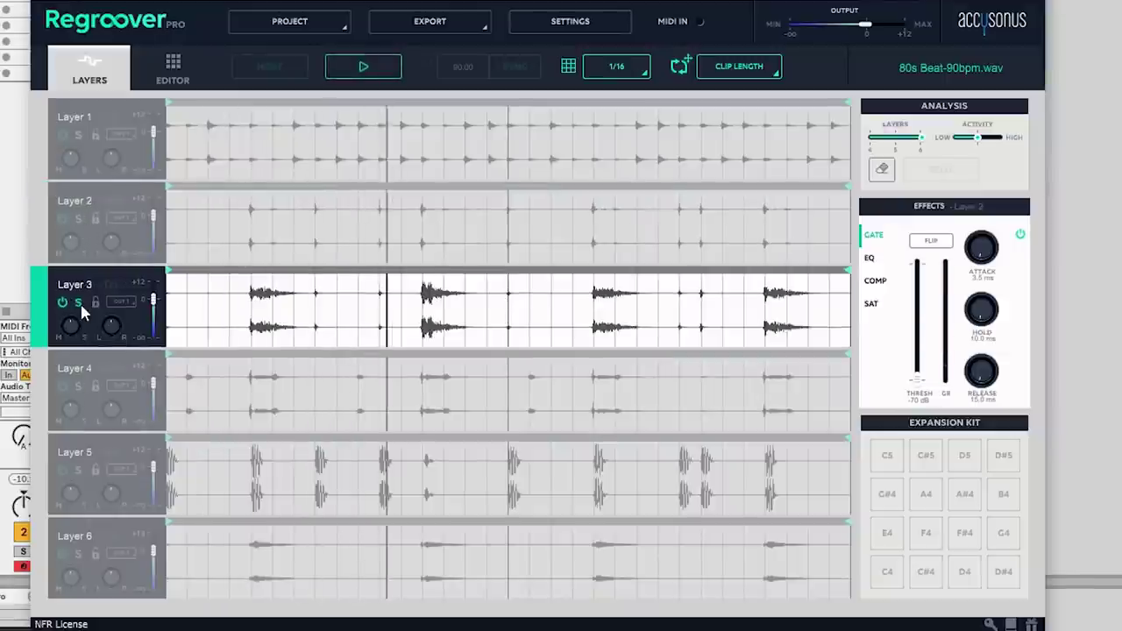
click(78, 385)
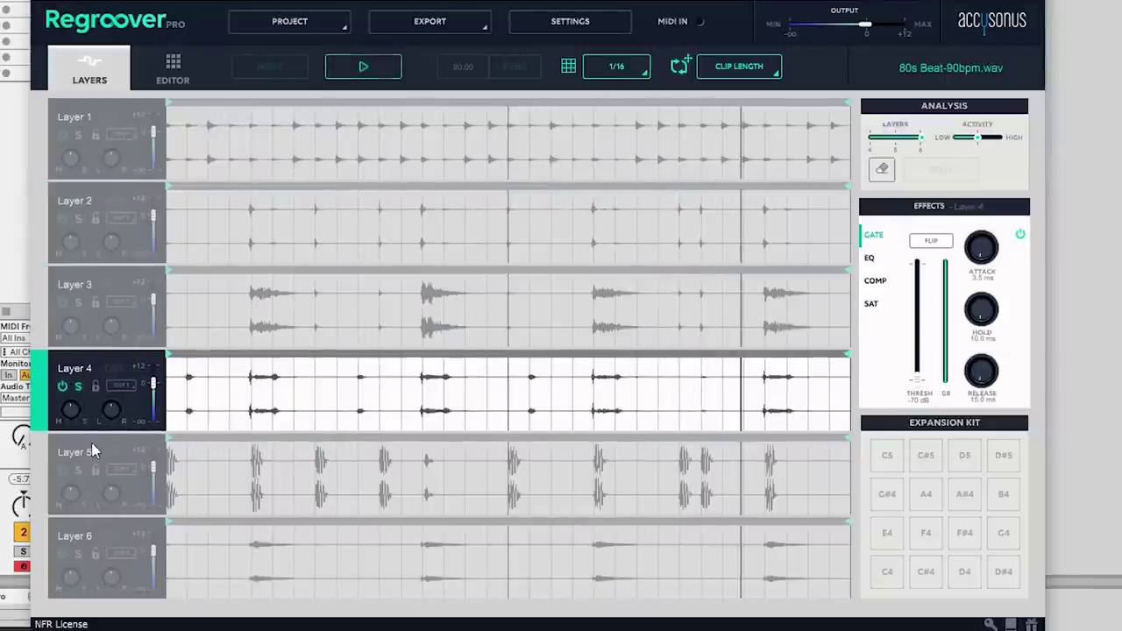
click(78, 470)
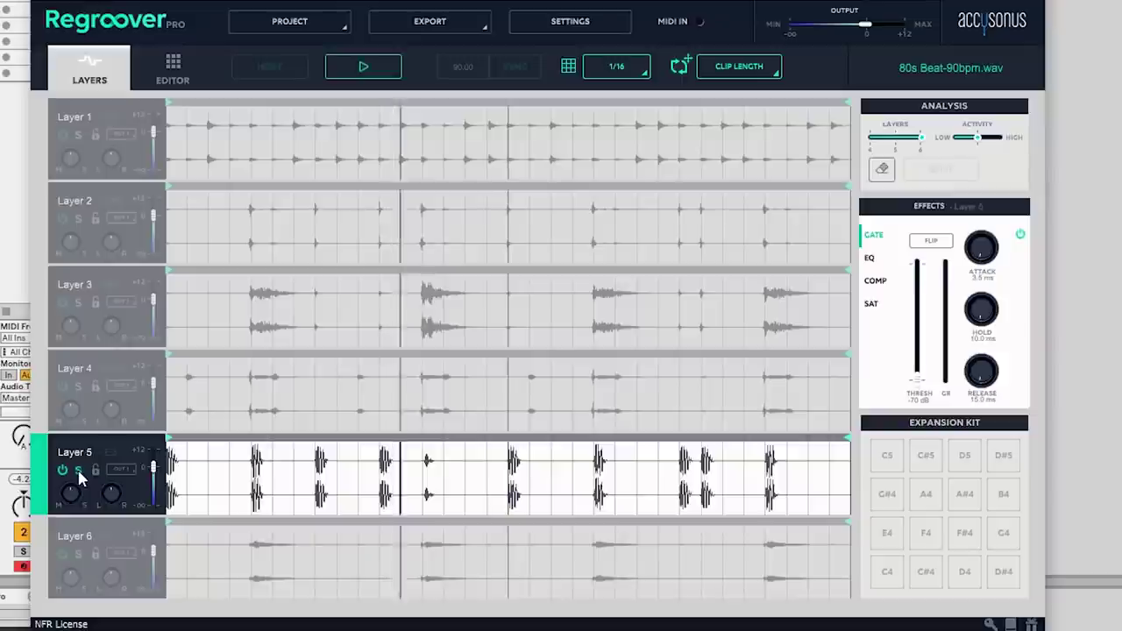
click(78, 554)
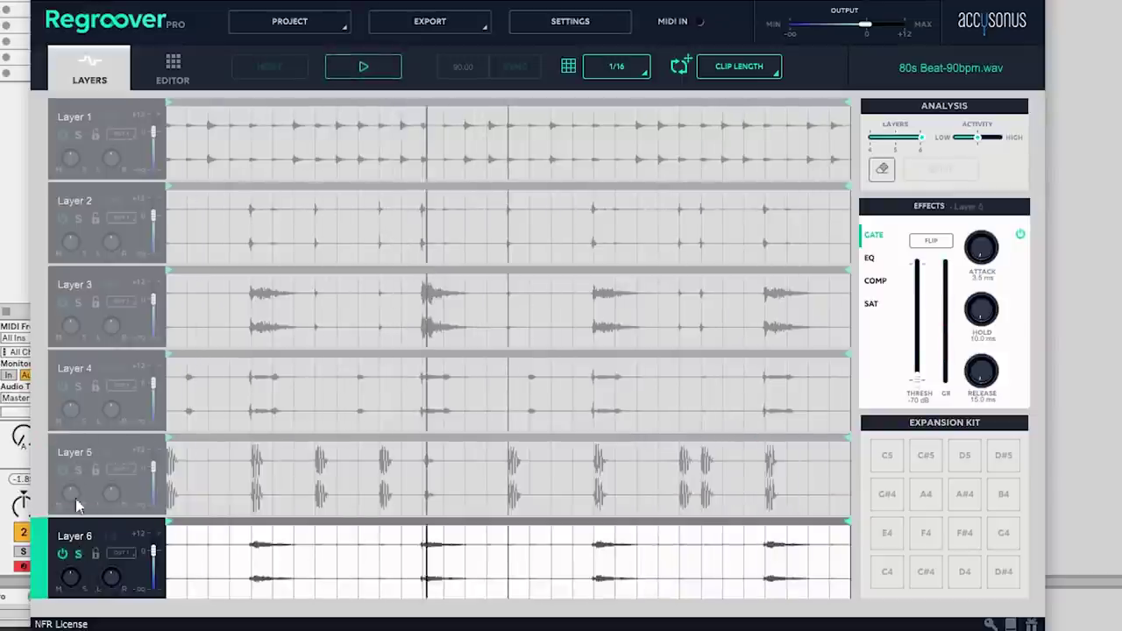
click(78, 554)
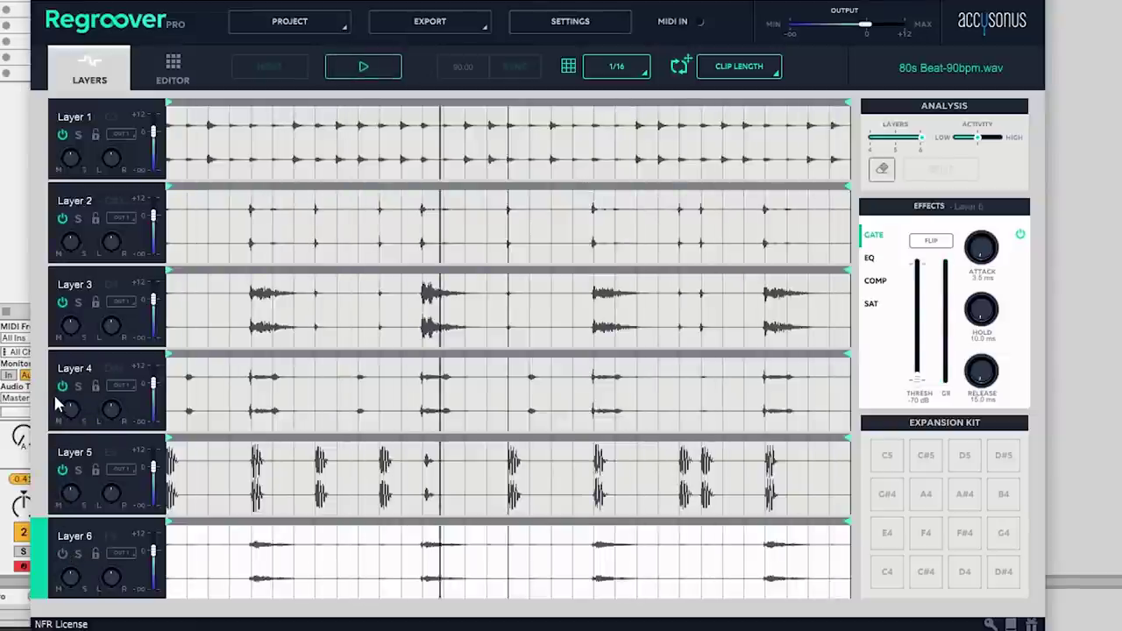
Shorten Layer 2's loop from its end so that it covers only about the first nine sixteenths
click(59, 218)
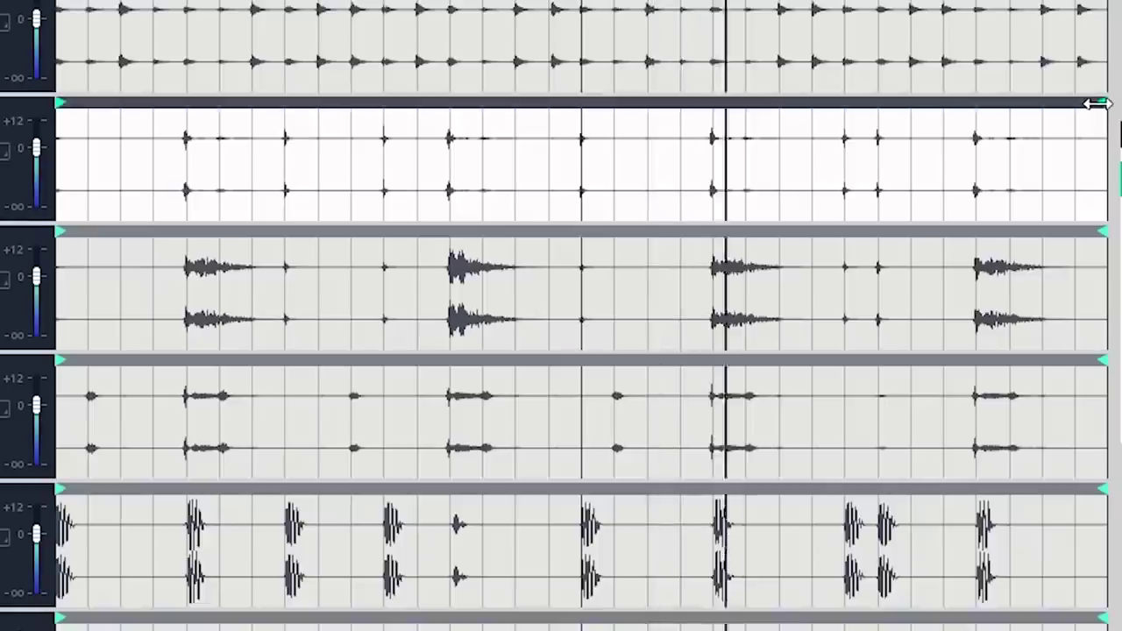
drag(844, 186, 686, 198)
drag(852, 124, 363, 163)
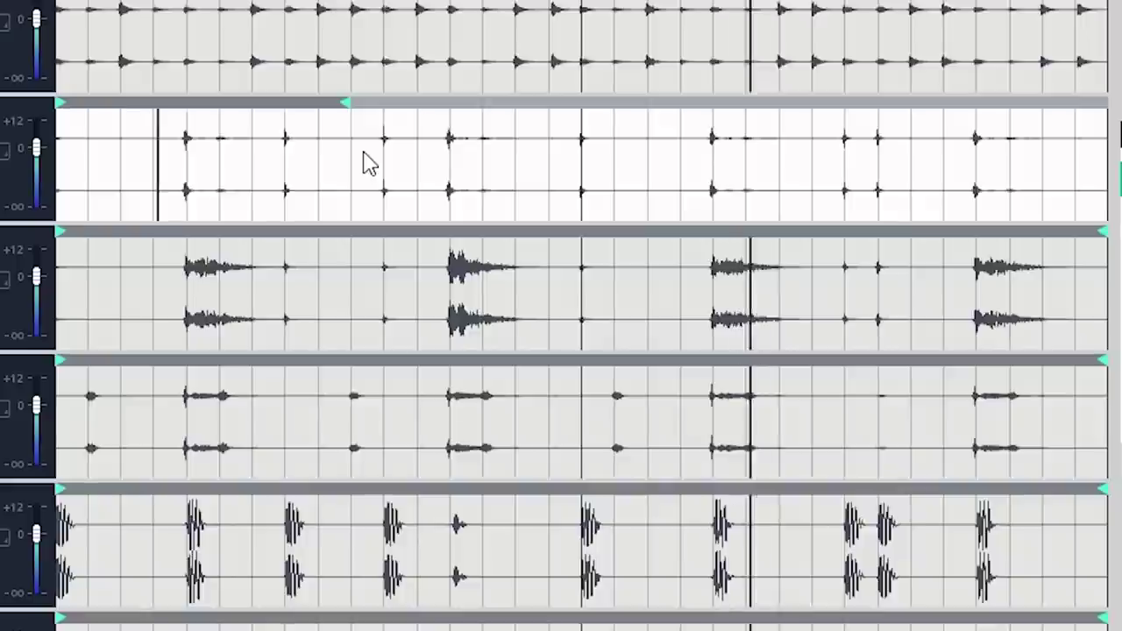
Restrict Layer 4's loop to about one beat around the hit on beat 2 of the second bar
click(74, 377)
drag(103, 349, 708, 344)
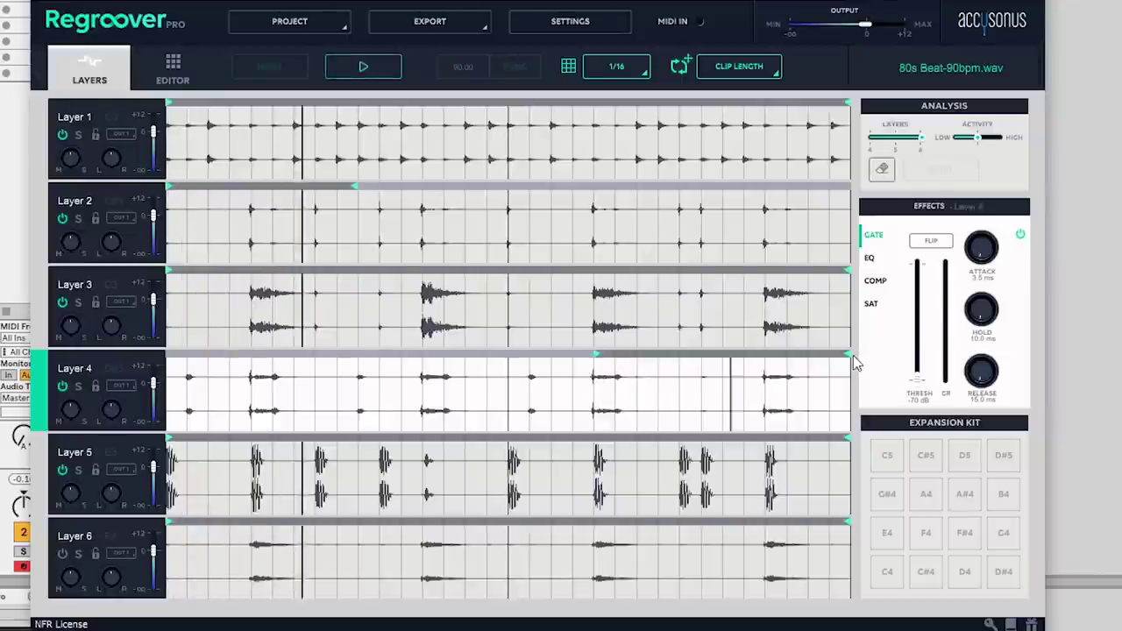
drag(847, 354, 679, 368)
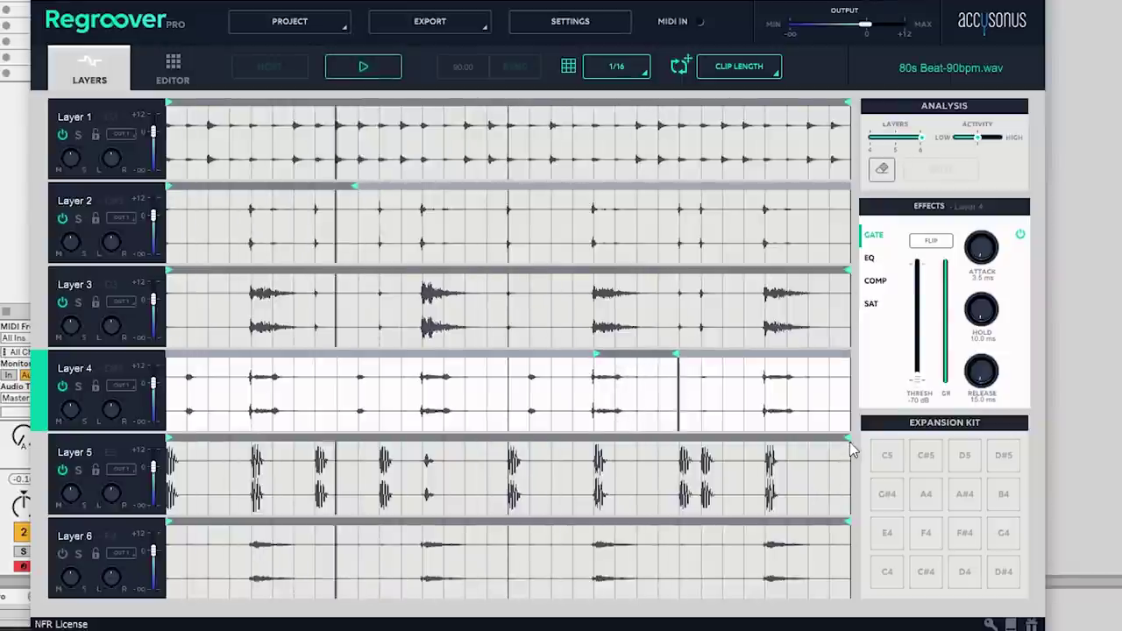
Shorten Layer 5's loop to about its first beat and narrow Layer 3's loop to about two beats mid-clip
drag(848, 445, 247, 469)
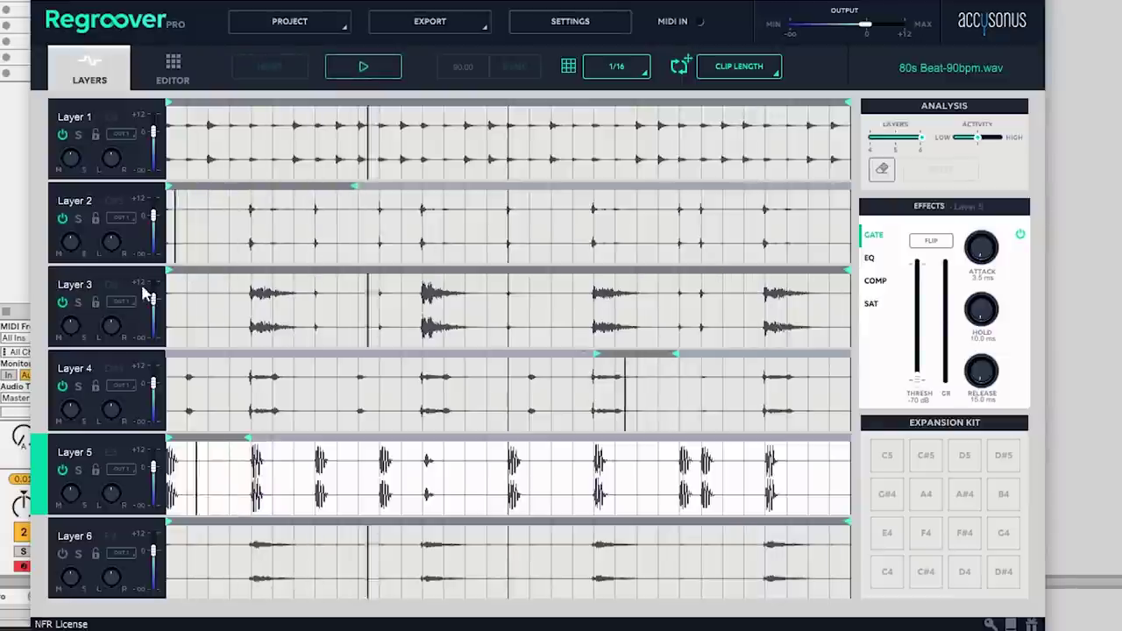
drag(174, 274, 385, 269)
drag(846, 270, 718, 270)
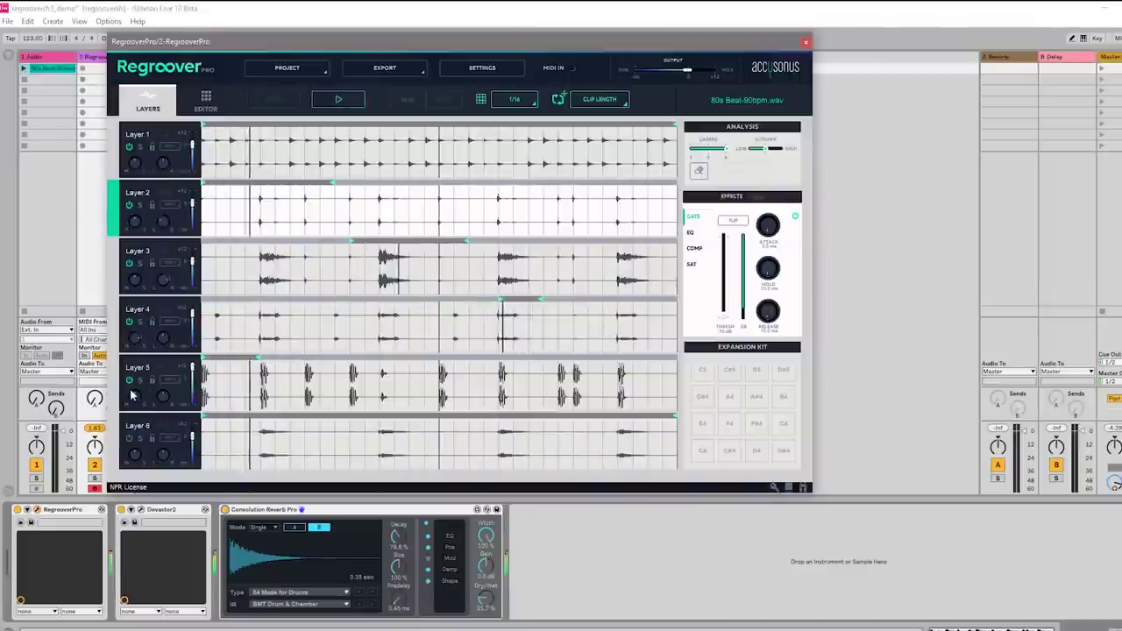
Mute Layer 5, return to the Ableton Live session and launch the first clip on the DS Kick track
click(130, 384)
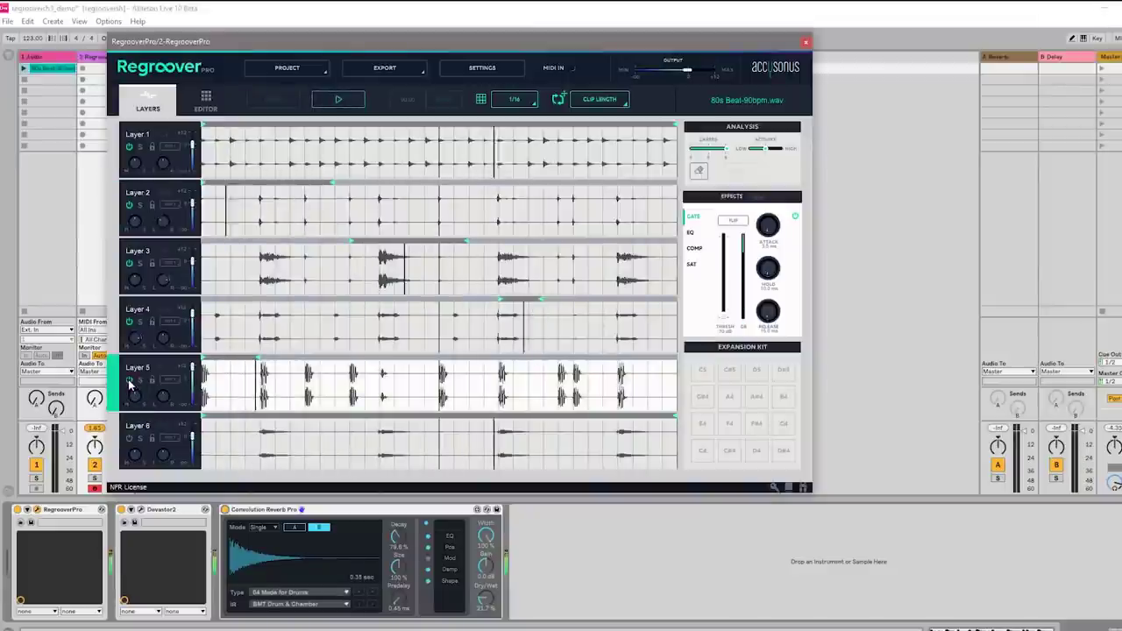
click(805, 41)
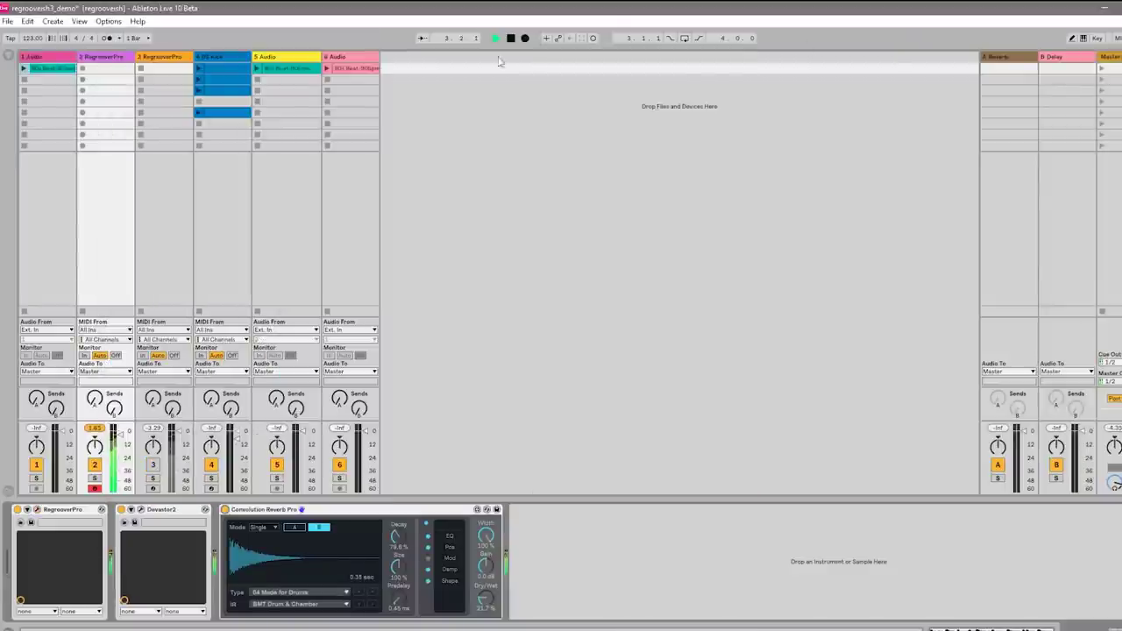
click(200, 68)
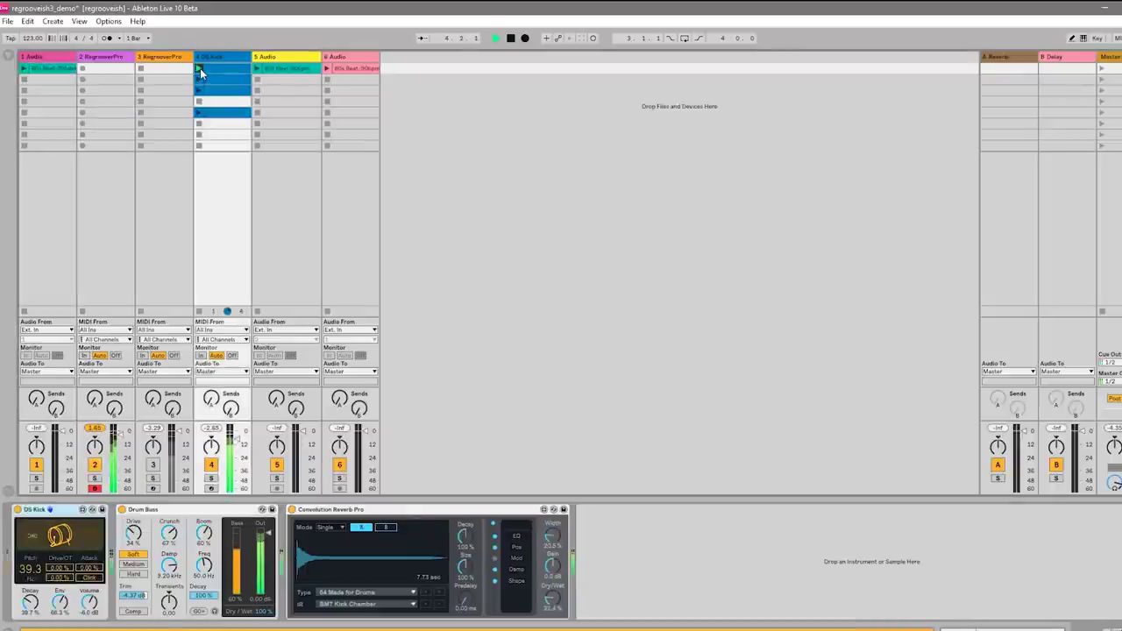
Reopen Regroover on track 2 and copy Layer 4's looped segment into the Live session as a clip on a new audio track
click(112, 61)
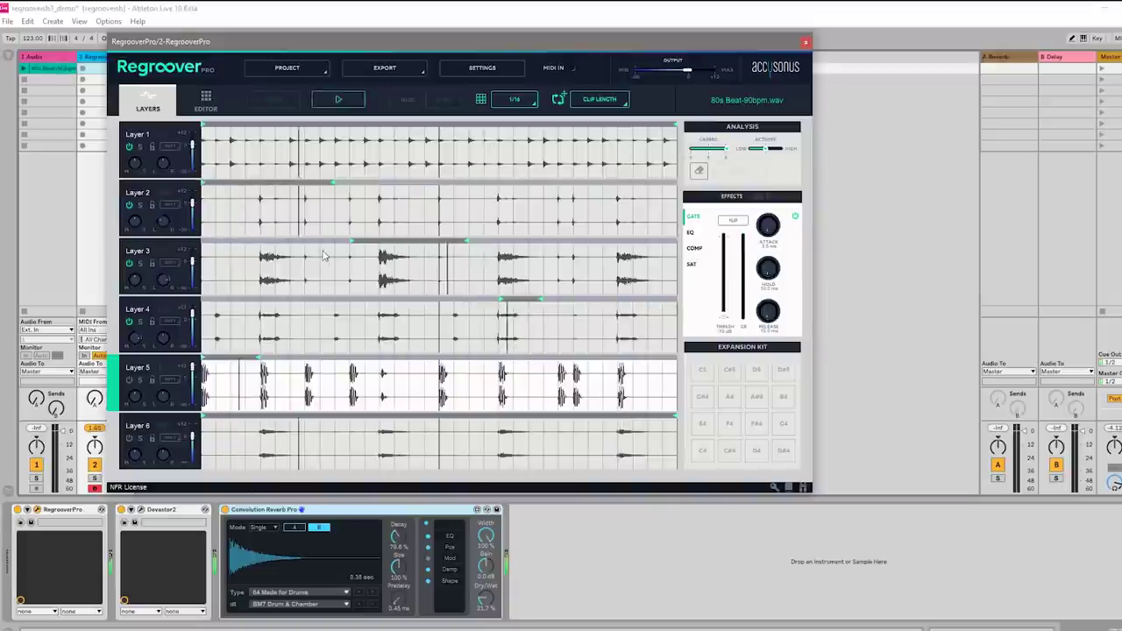
click(525, 335)
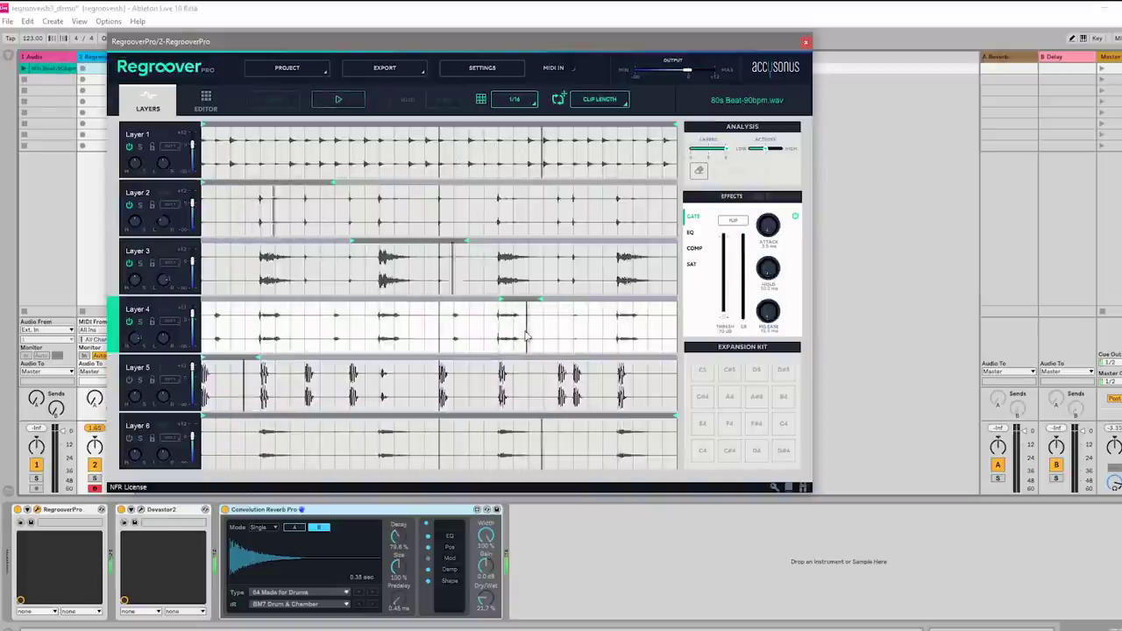
mouse_move(526, 336)
mouse_down()
mouse_move(500, 327)
mouse_move(541, 342)
mouse_up()
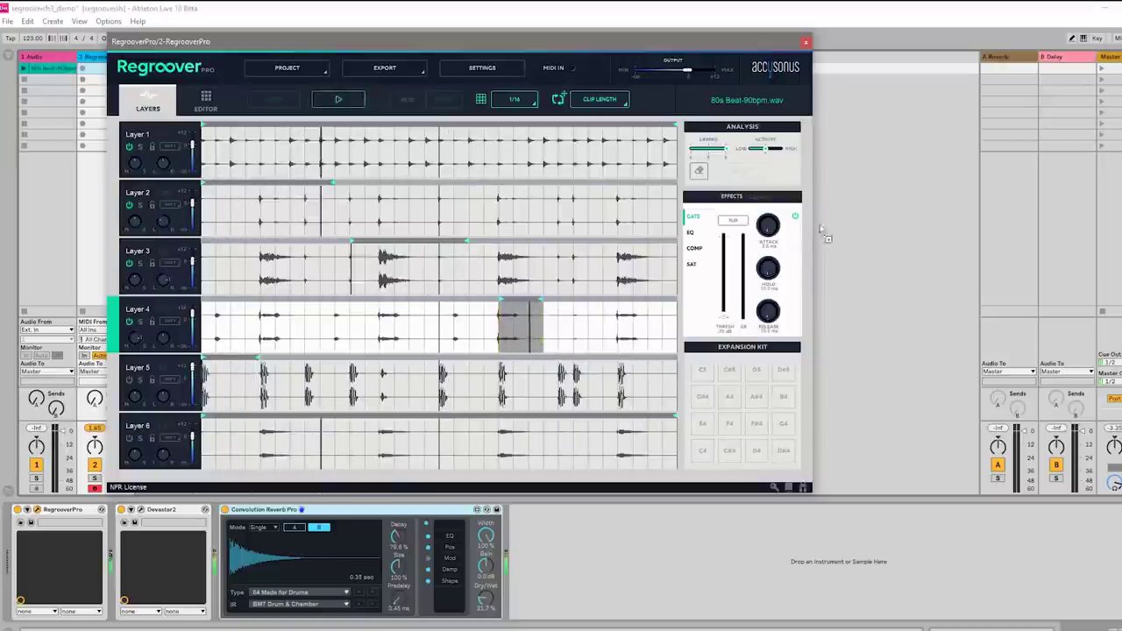
drag(822, 231, 857, 145)
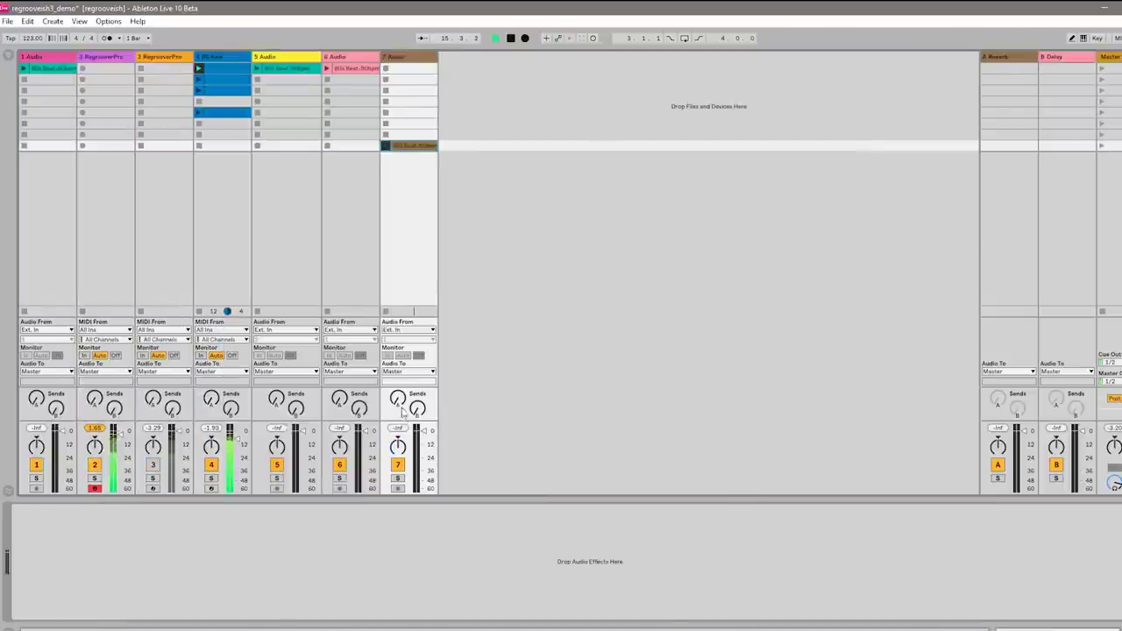
Solo audio track 7, show its Layer 4 clip's details and launch the clip
click(397, 478)
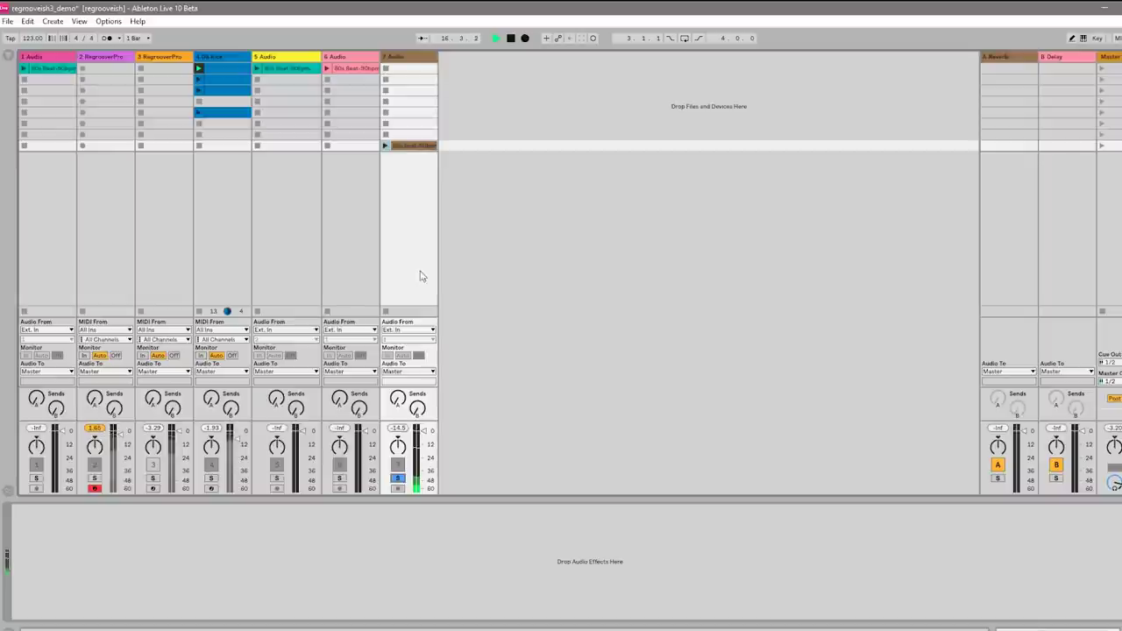
click(404, 147)
click(385, 147)
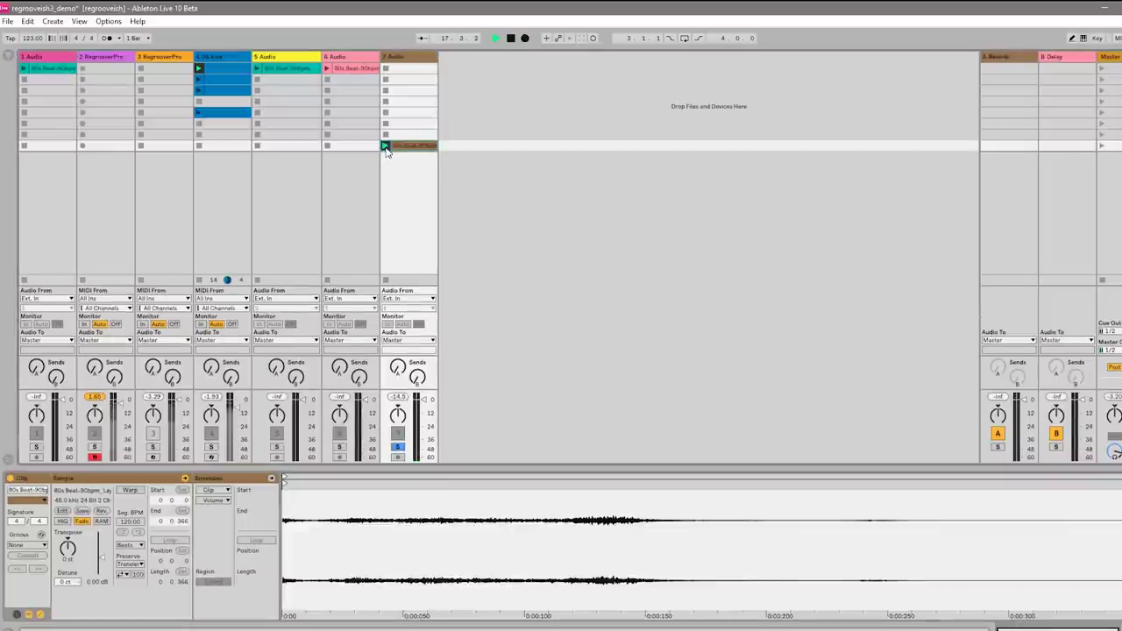
Enable warping and looping for the Layer 4 clip on track 7
click(130, 489)
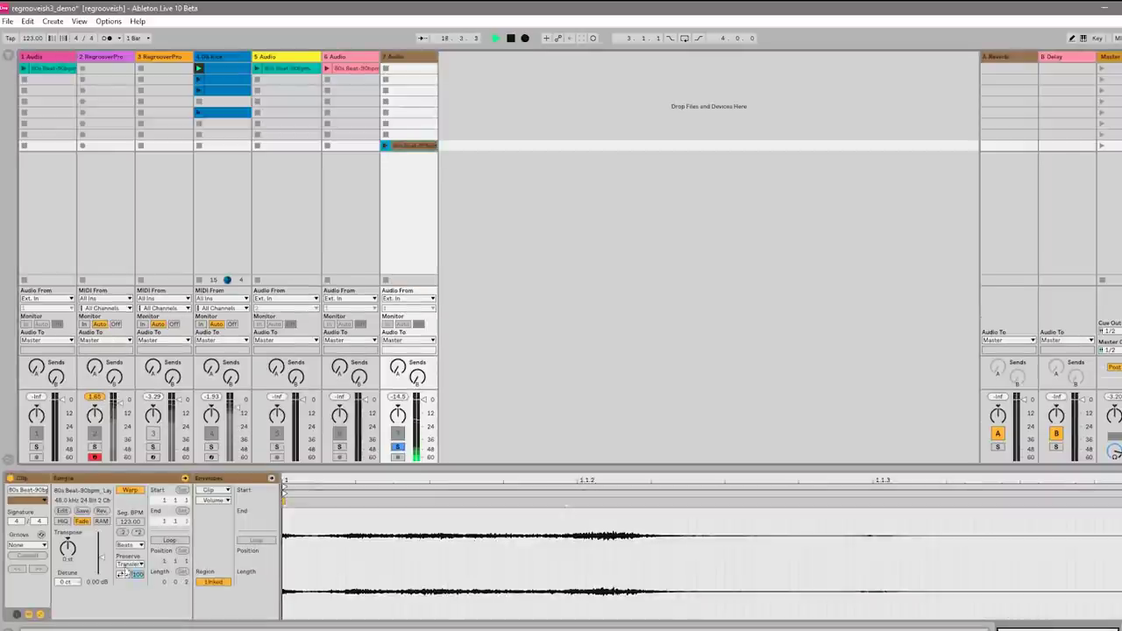
click(180, 540)
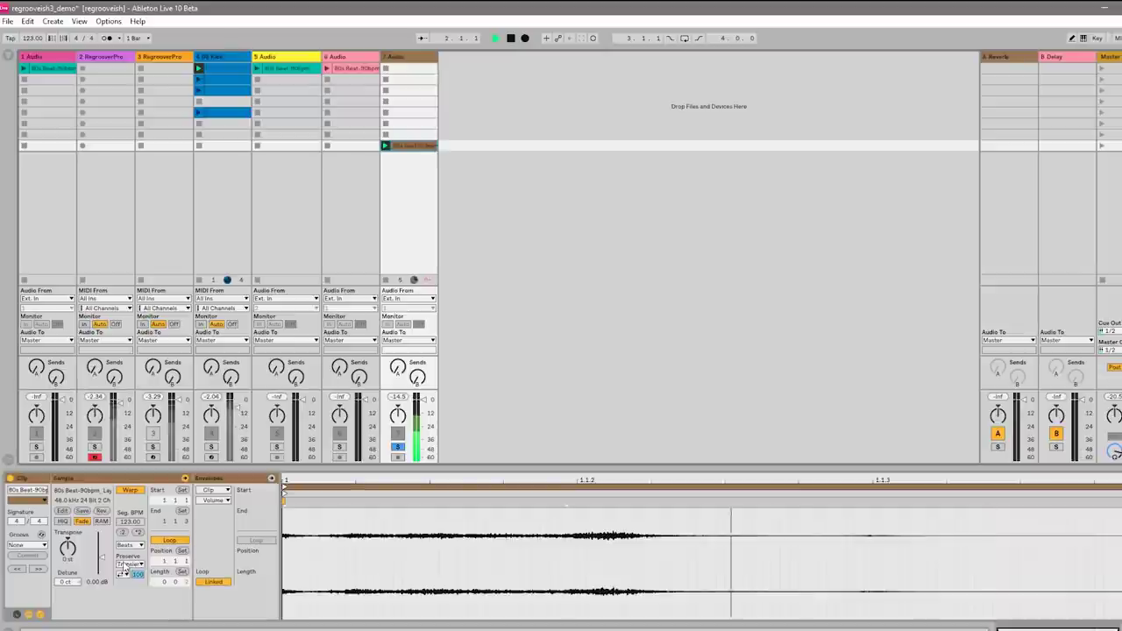
Reverse the Layer 4 clip's sample and adjust its segment tempo by halving and doubling to 30.75 BPM
click(102, 516)
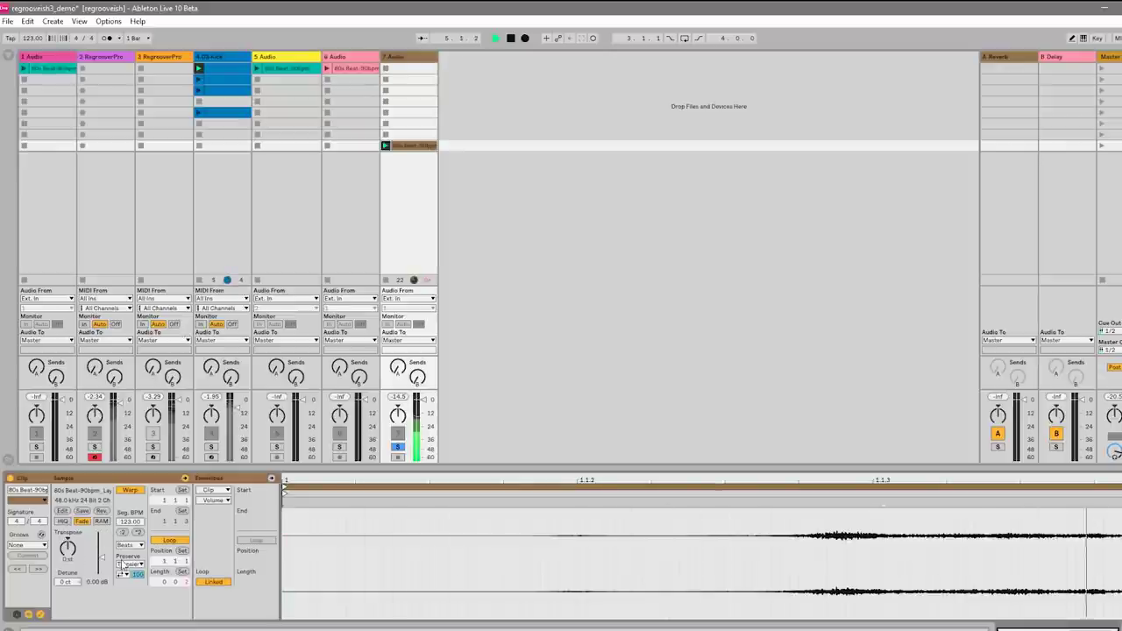
click(123, 532)
click(137, 532)
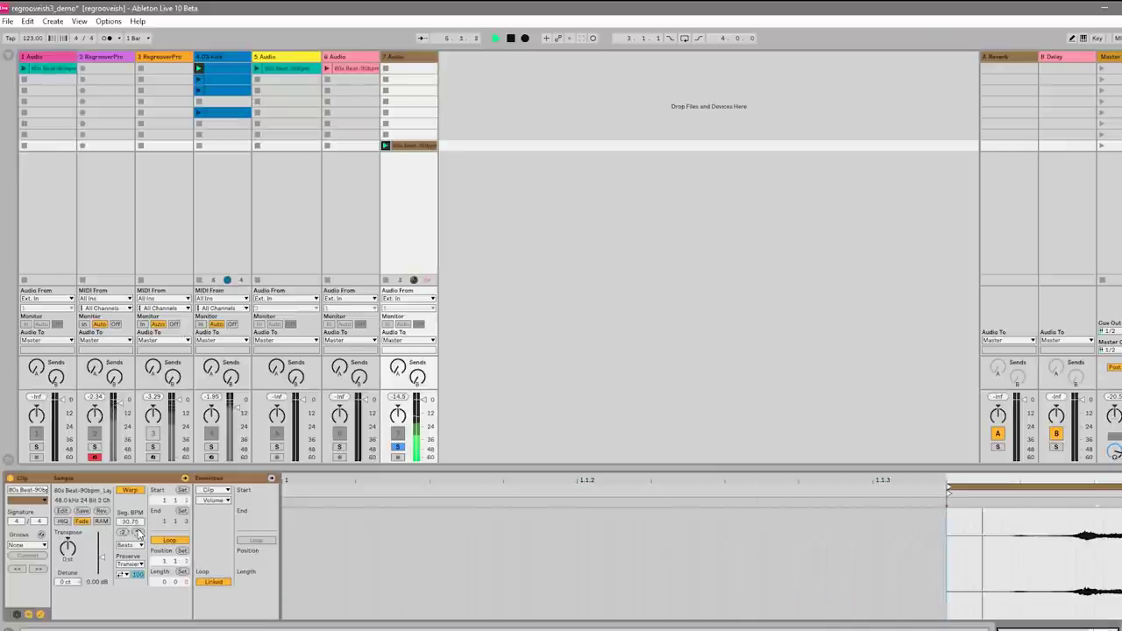
Repeatedly double the Layer 4 clip's segment tempo up to 492 BPM
click(136, 532)
click(137, 532)
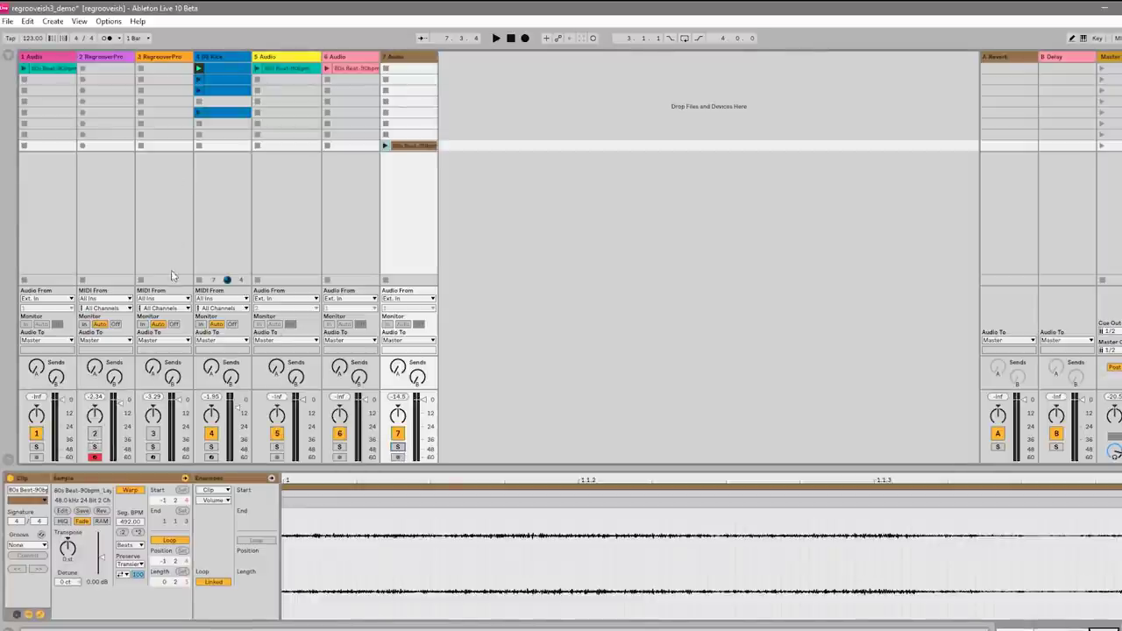
Activate RegrooverPro track 3, show a kick clip on track 4 and launch the 80s Beat clip on track 5
click(153, 433)
click(223, 112)
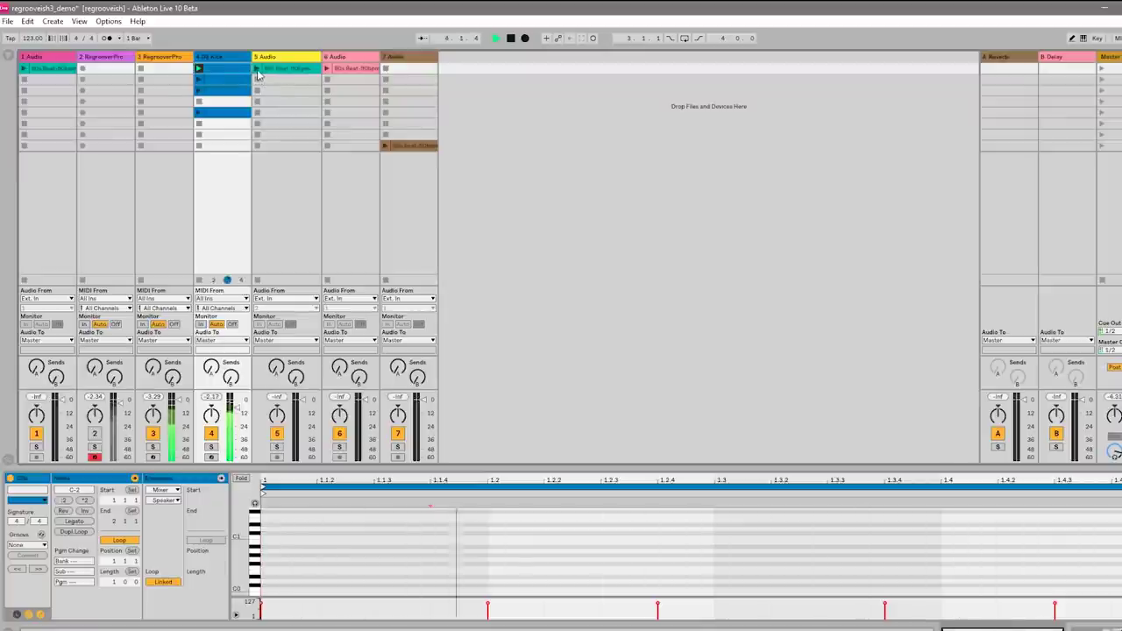
click(257, 70)
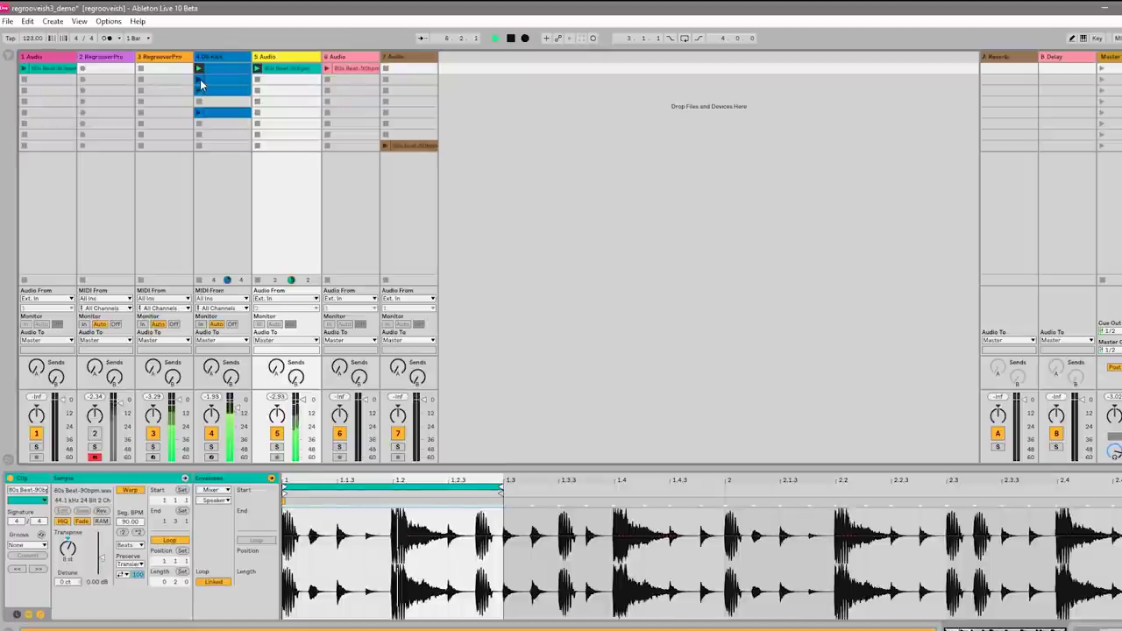
Show track 3's device chain and open its RegrooverPro plug-in window
click(170, 67)
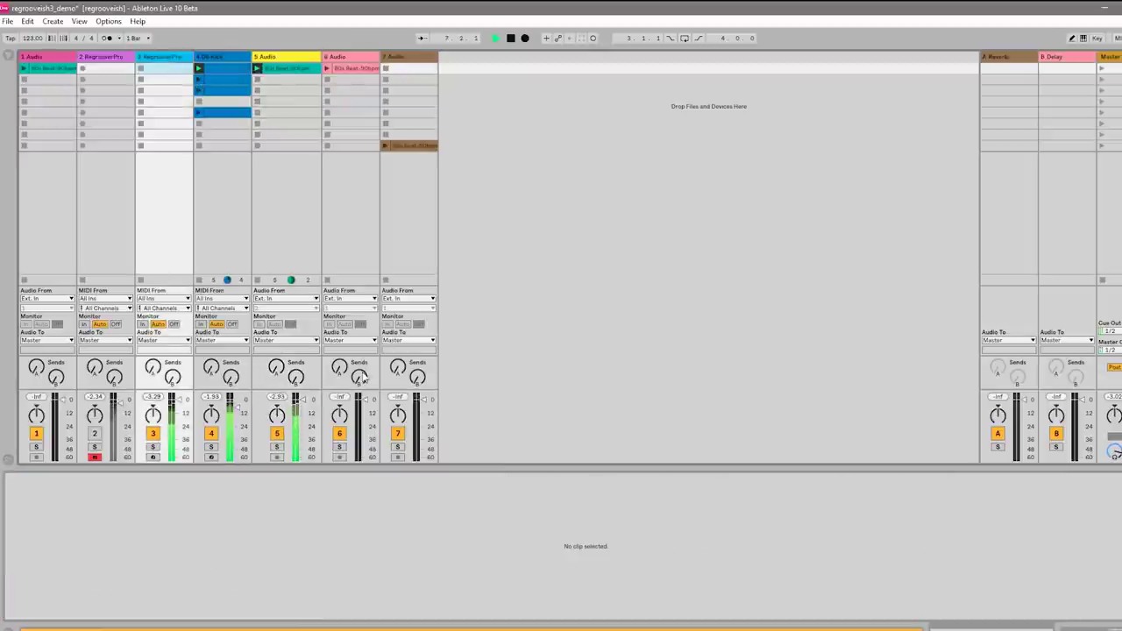
key(shift+Tab)
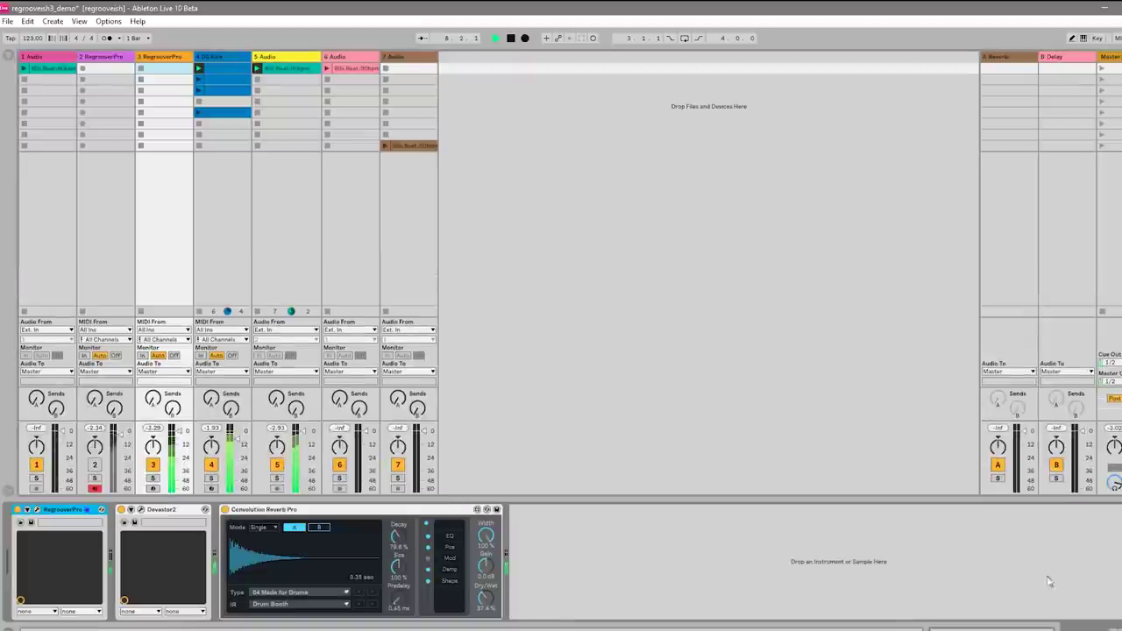
click(41, 512)
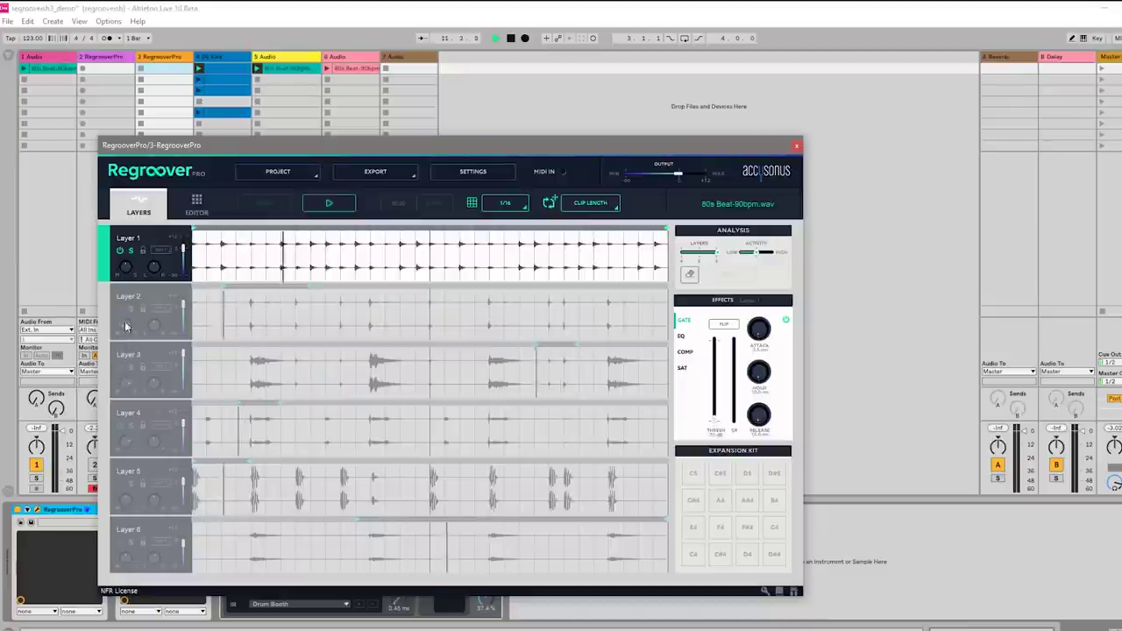
Unsolo Layer 1 and switch on Layers 2, 3 and 5 in Regroover, toggling Layer 2 off and on between them
click(131, 251)
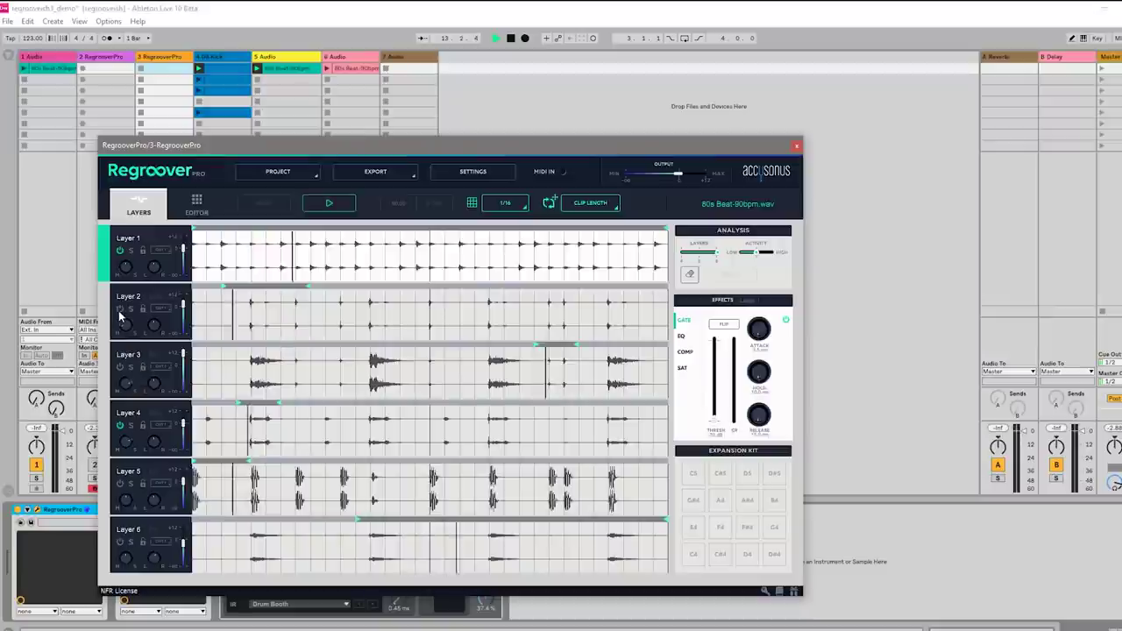
click(120, 313)
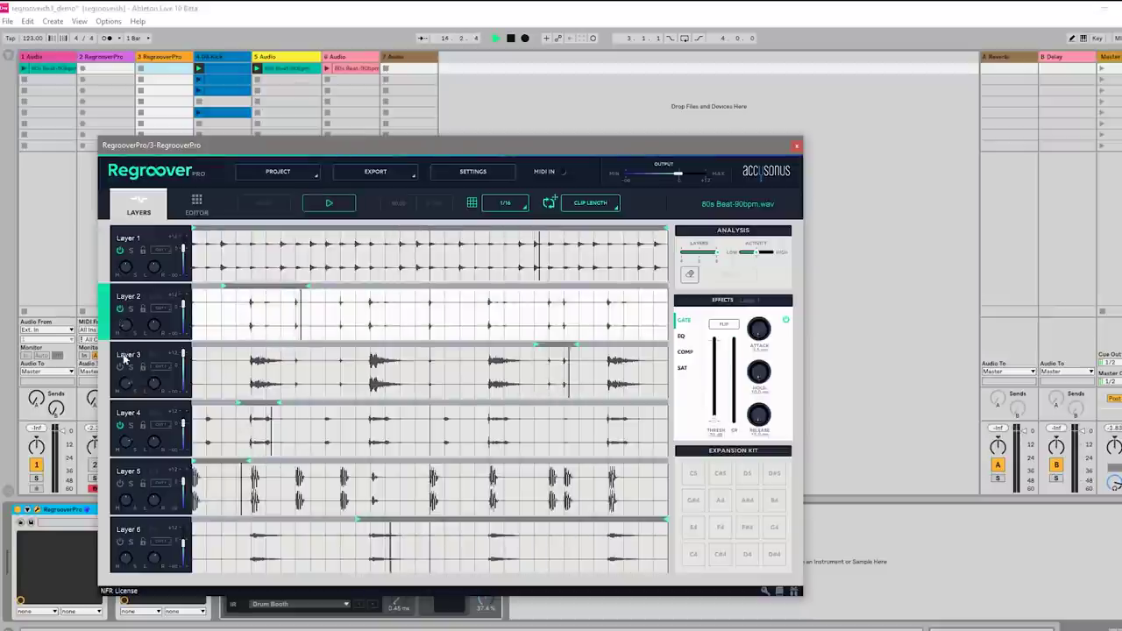
click(117, 369)
click(124, 311)
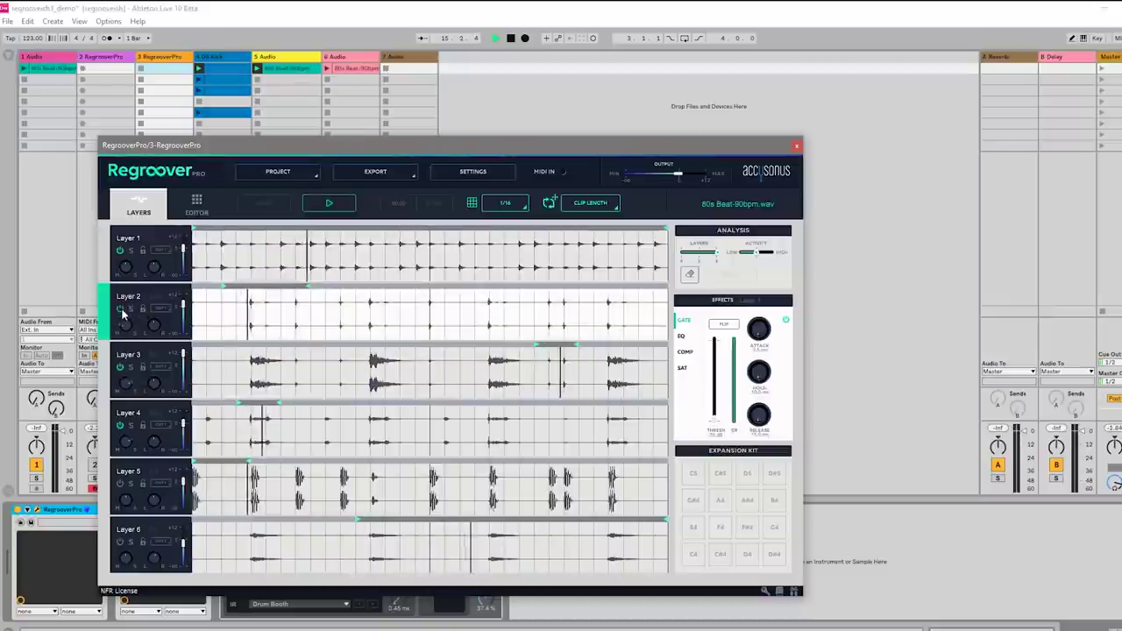
click(118, 483)
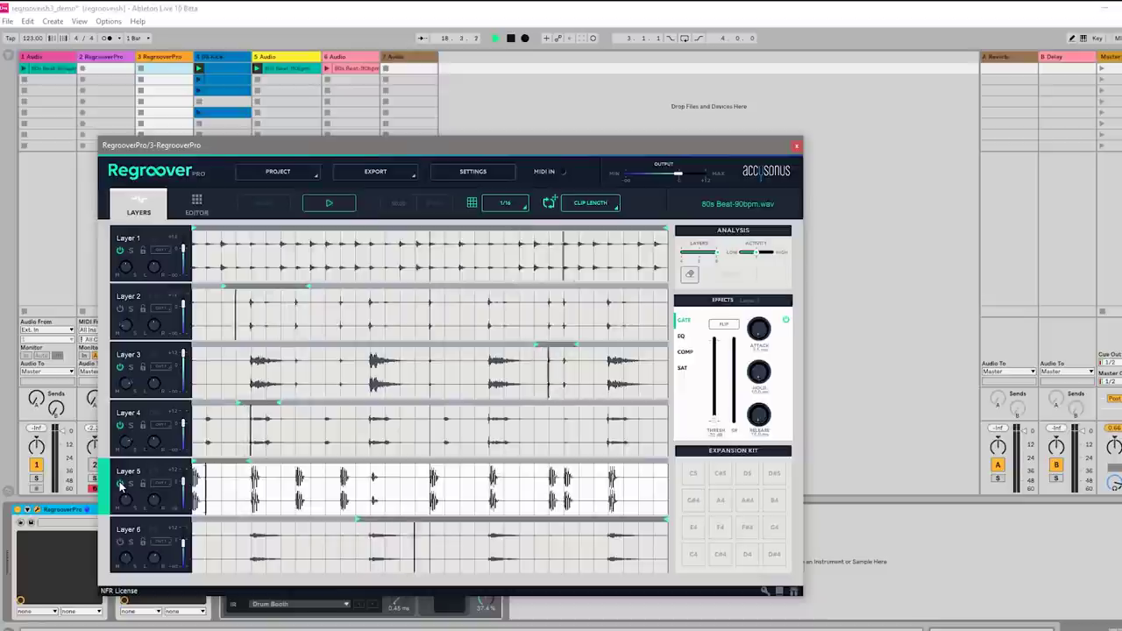
click(122, 315)
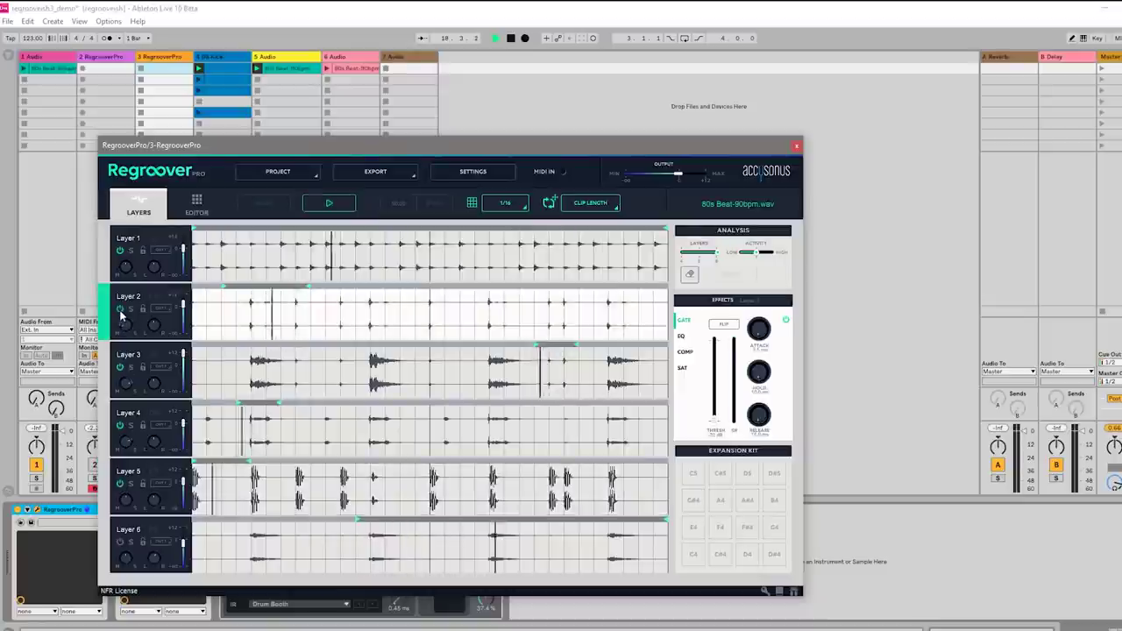